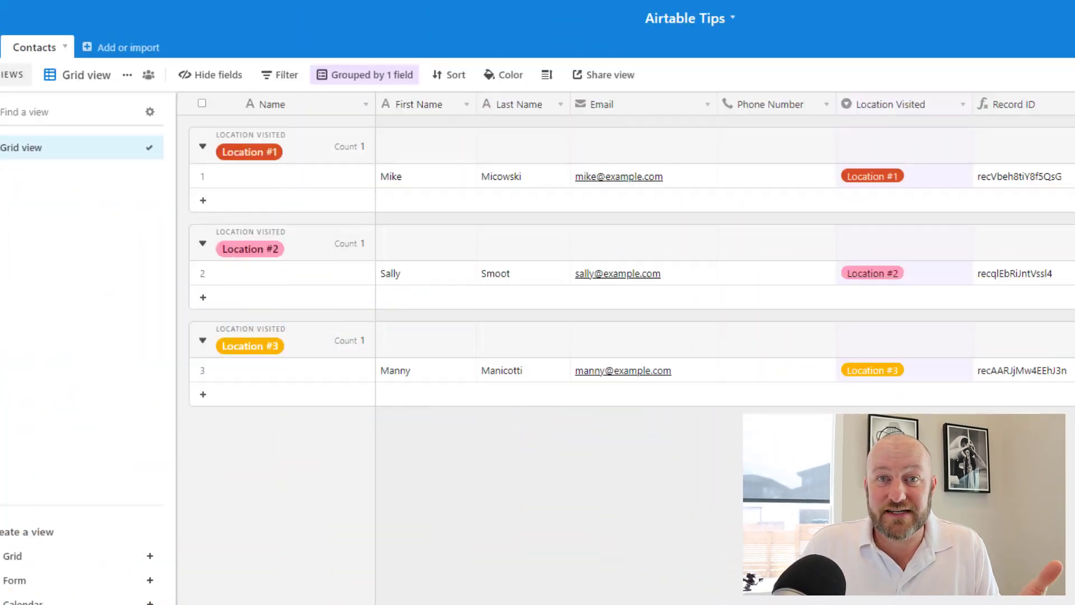
# Step: Rename the primary field to Full Name as a Formula: CONCATENATE({First Name},' ',{Last Name})
pyautogui.doubleClick(300, 102)
pyautogui.write('Full Name')
pyautogui.press('Tab')
pyautogui.write('formula')
pyautogui.press('Return')
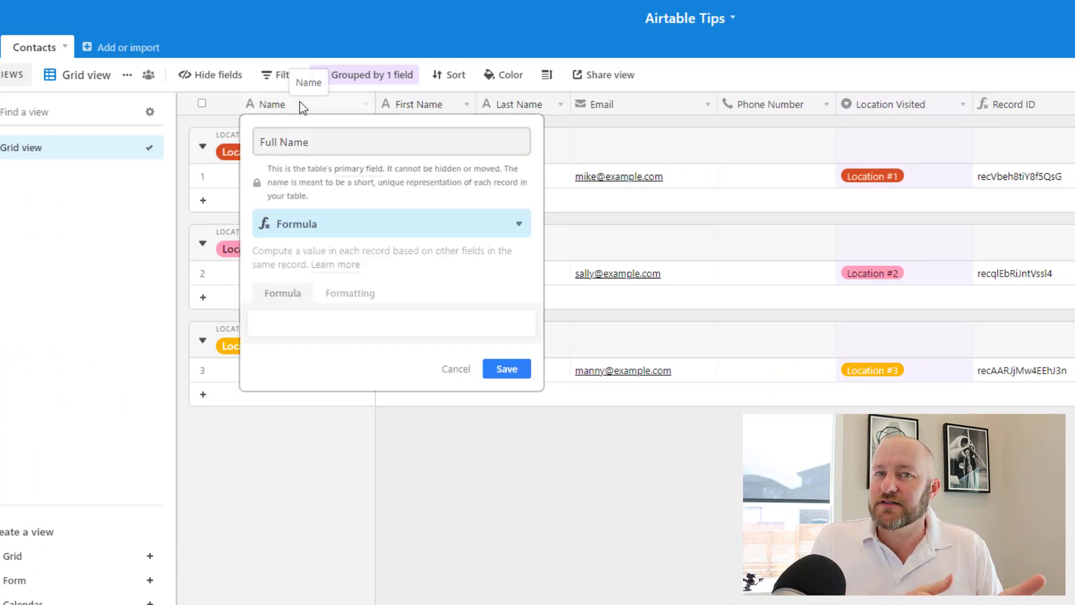
pyautogui.click(311, 323)
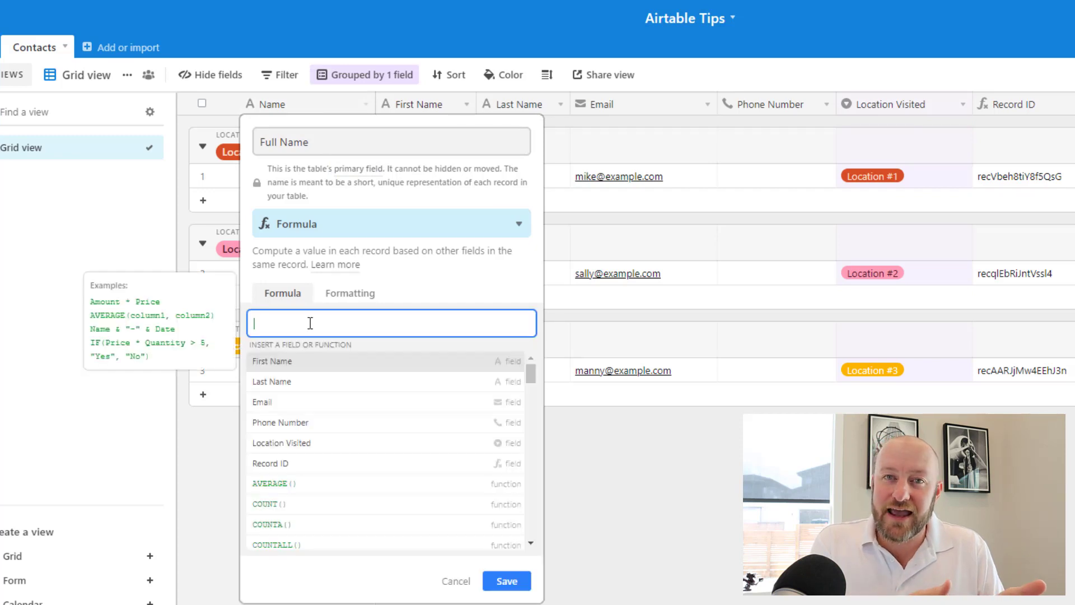
pyautogui.write("CONCATENATE({First Name},'")
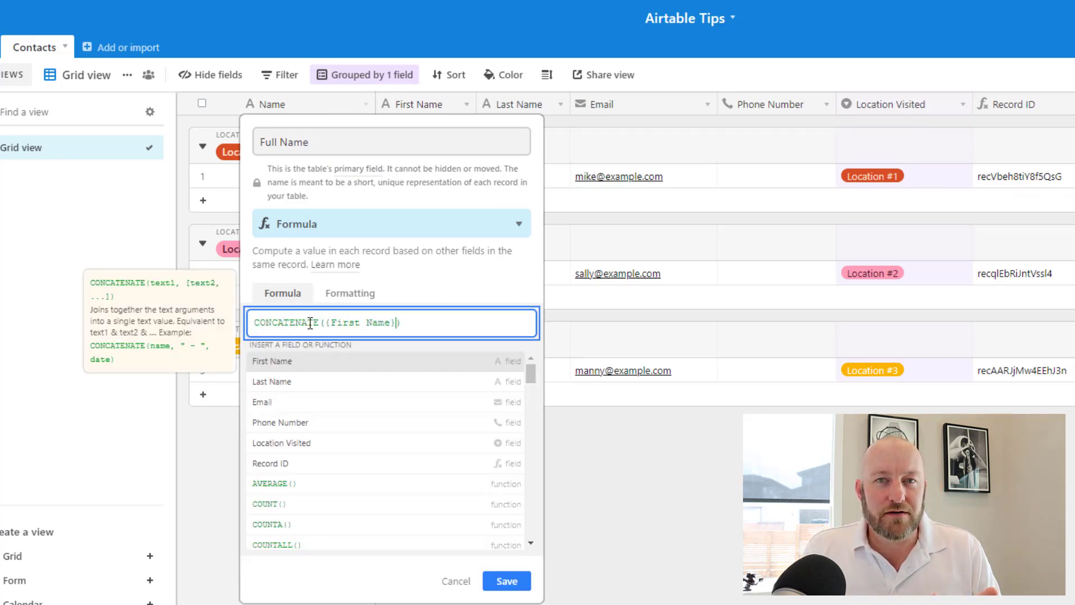
pyautogui.write(" ',{Last Name}")
pyautogui.press('Return')
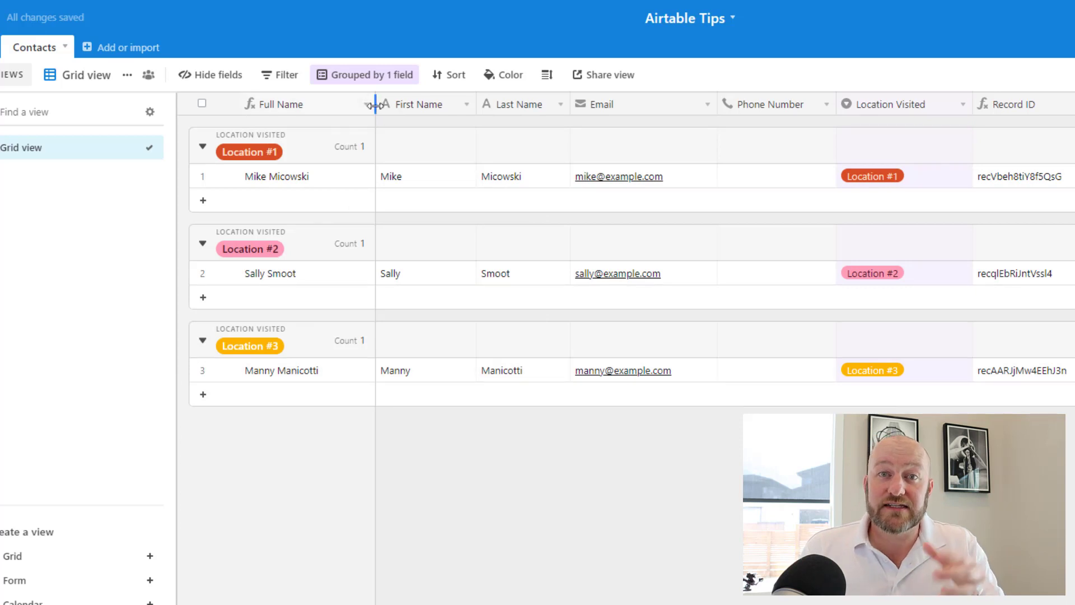
# Step: Narrow the Full Name and Email columns, then pick a contact for Project #1
pyautogui.moveTo(375, 104); pyautogui.dragTo(347, 103)
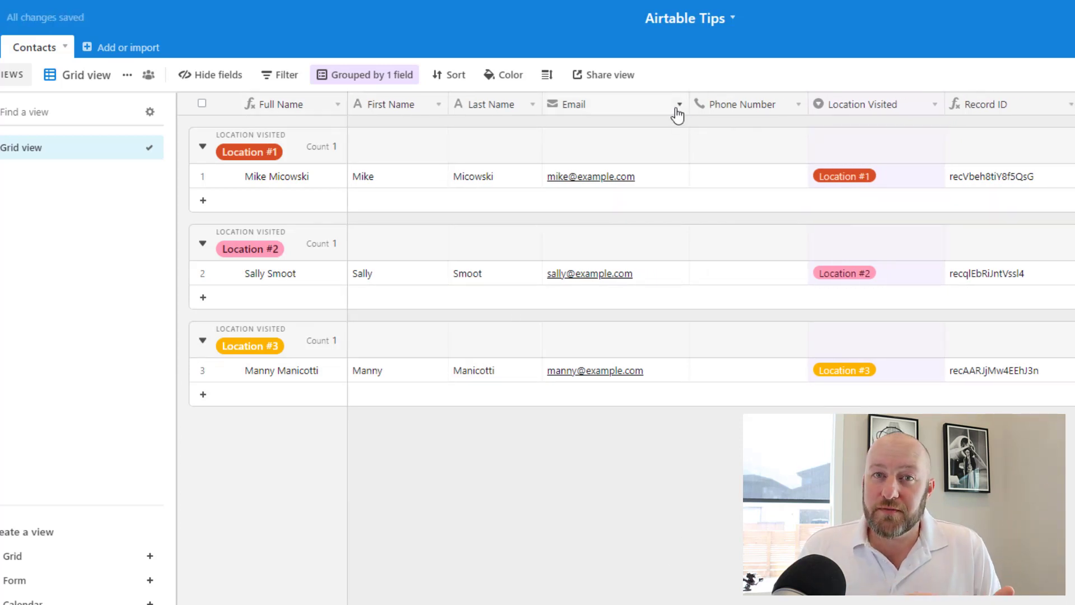
pyautogui.moveTo(683, 105); pyautogui.dragTo(665, 98)
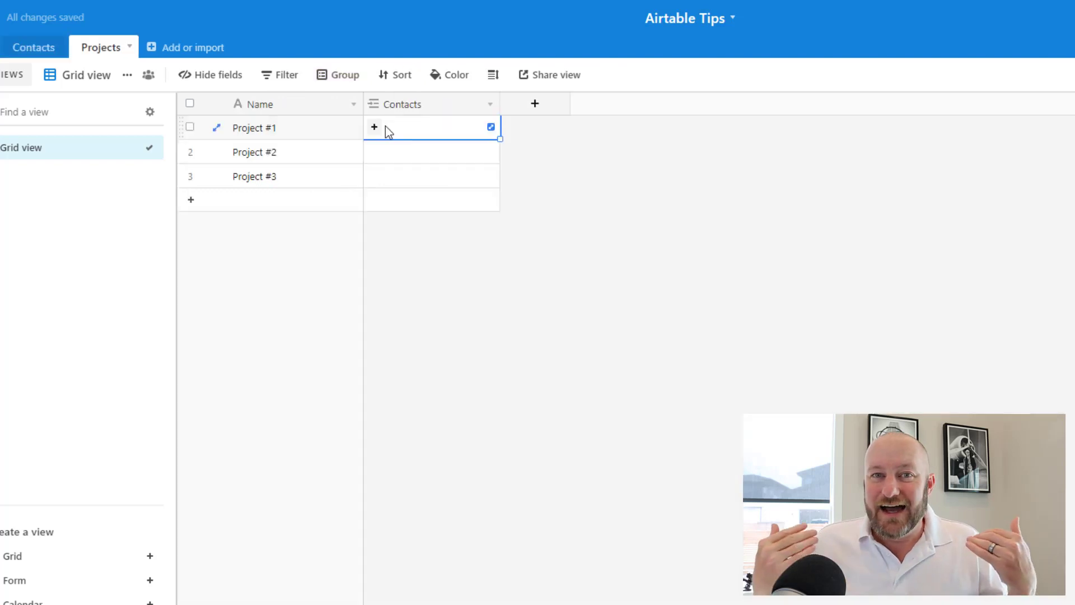
pyautogui.click(373, 128)
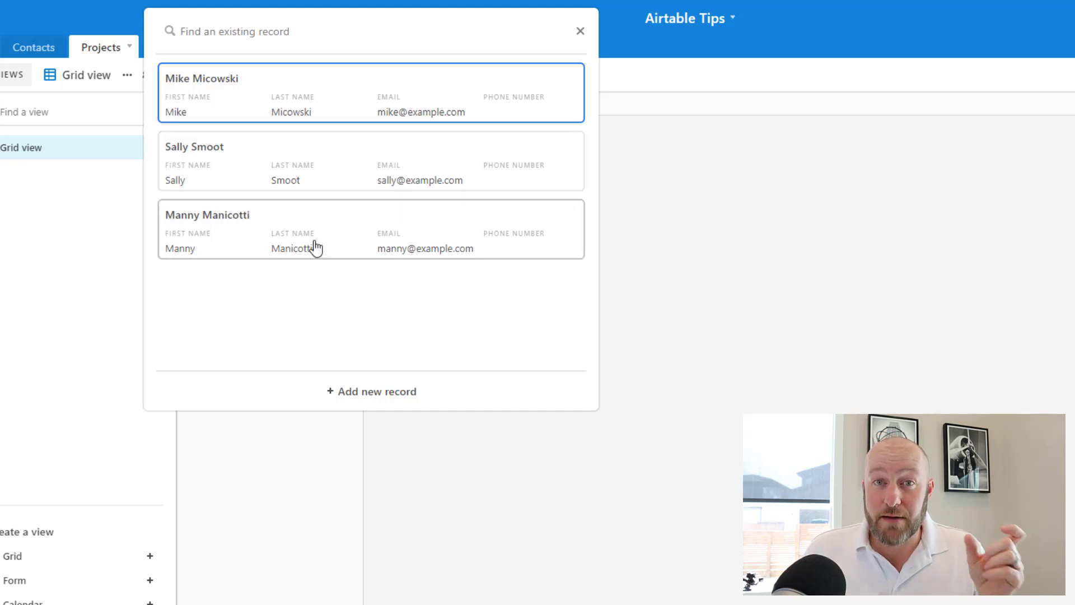
# Step: Link the Location #2 contact to Project #1 and return to the Contacts table
pyautogui.click(318, 184)
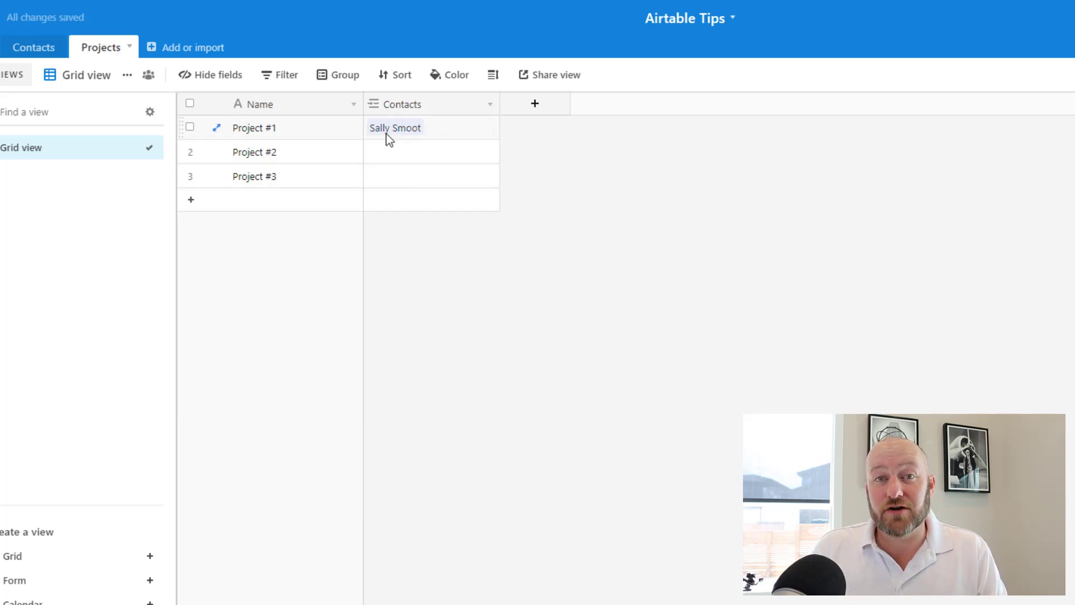
pyautogui.click(34, 47)
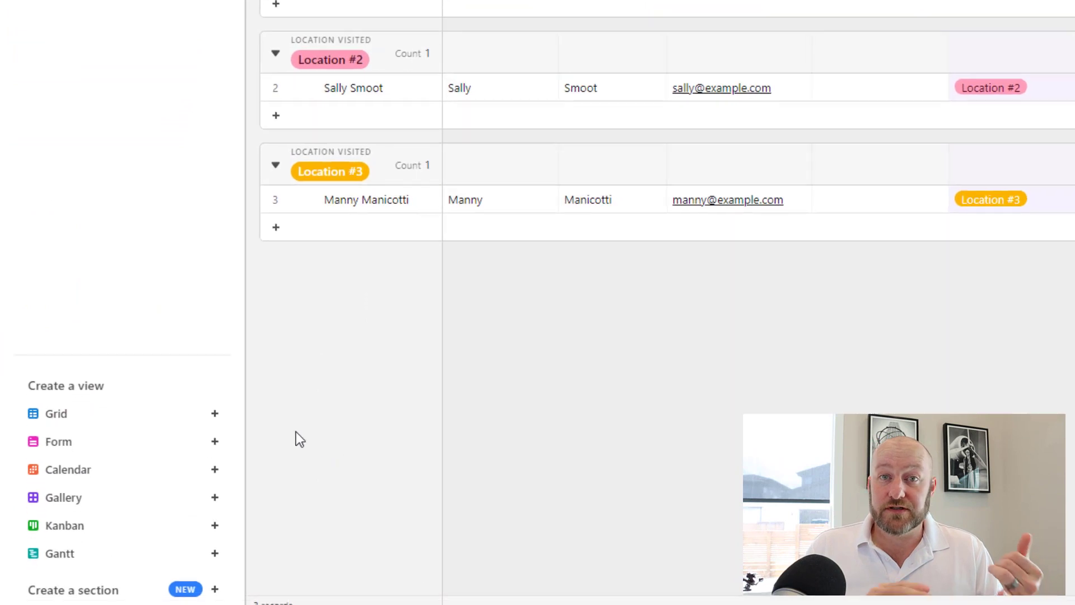
# Step: Start renaming the Contacts table's Grid view in the sidebar views list
pyautogui.moveTo(137, 425)
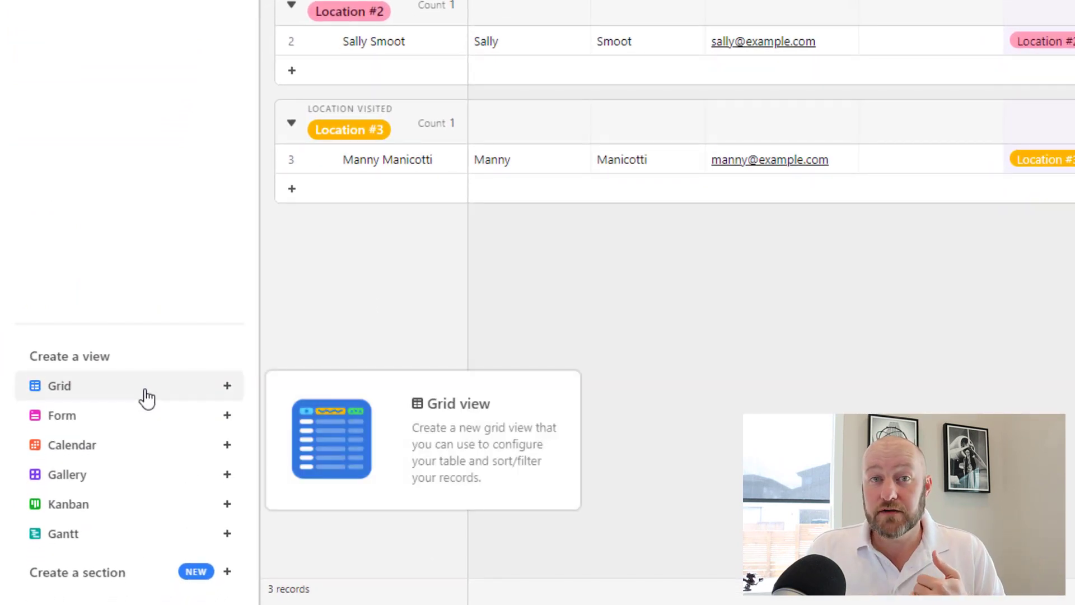
pyautogui.moveTo(147, 482)
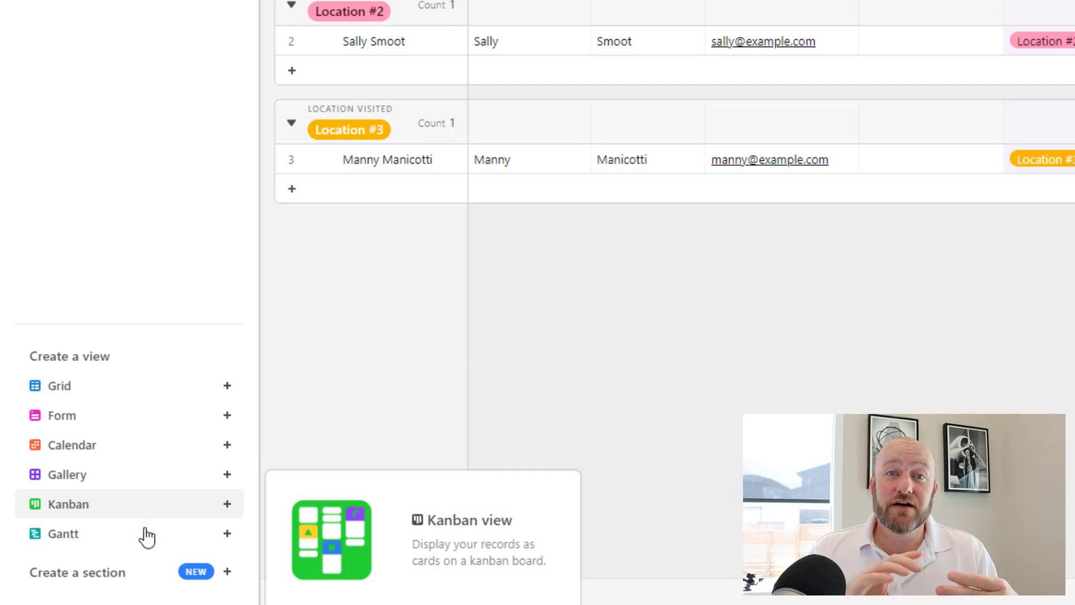
pyautogui.moveTo(147, 539)
pyautogui.moveTo(140, 581)
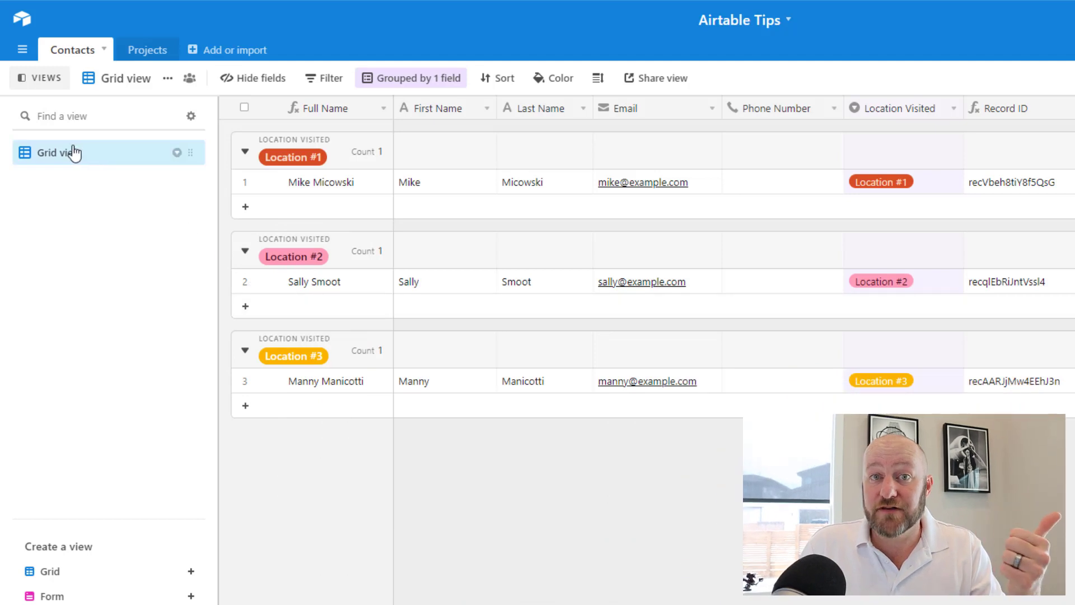
pyautogui.doubleClick(73, 152)
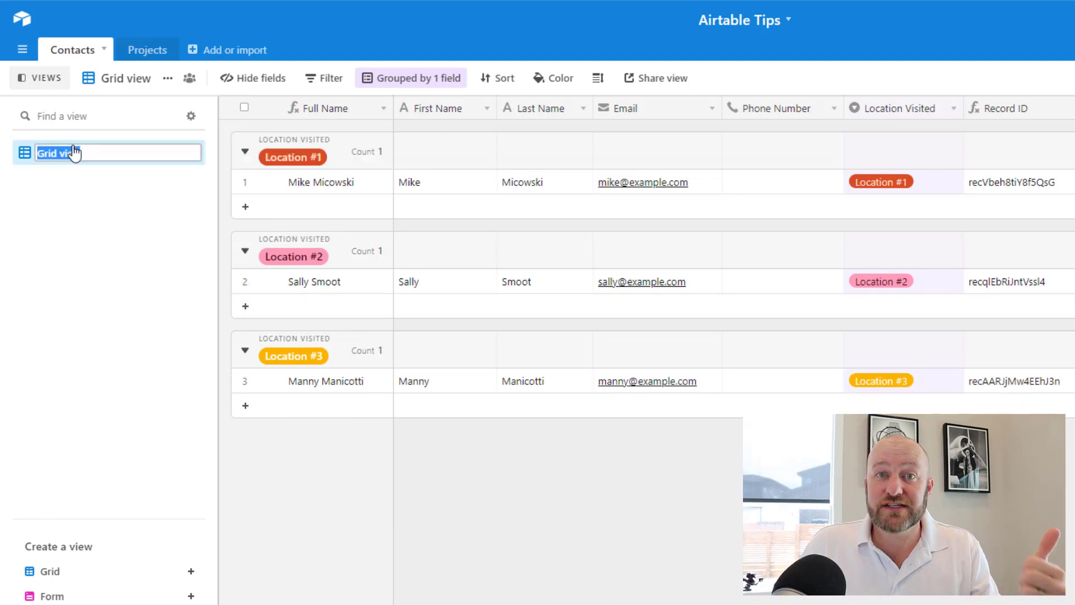
# Step: Rename the Grid view to All Records and add a new grid view named Location #1
pyautogui.write('All Records')
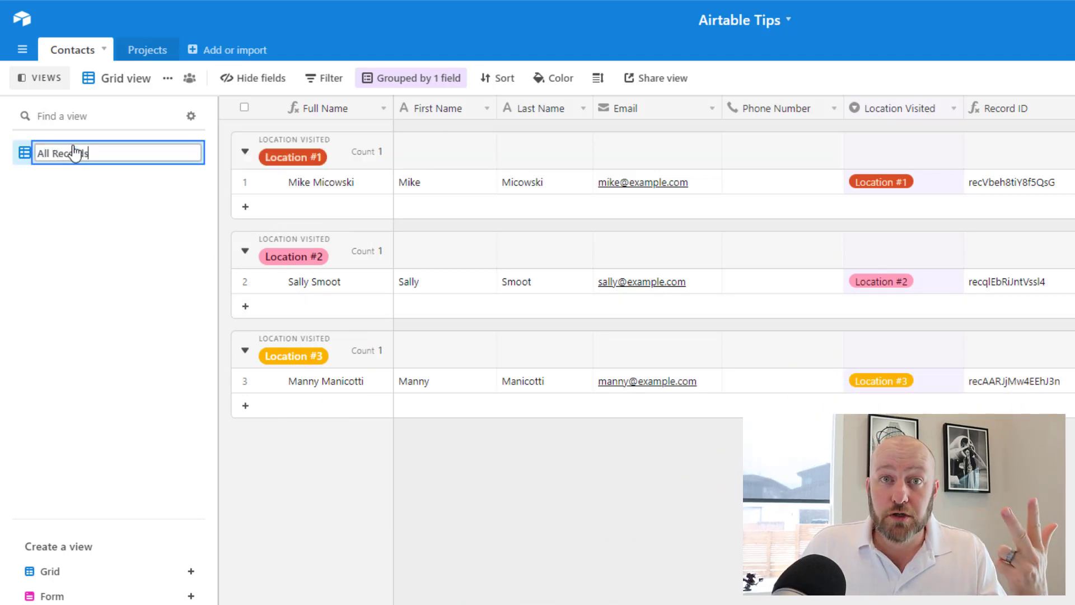
pyautogui.press('Return')
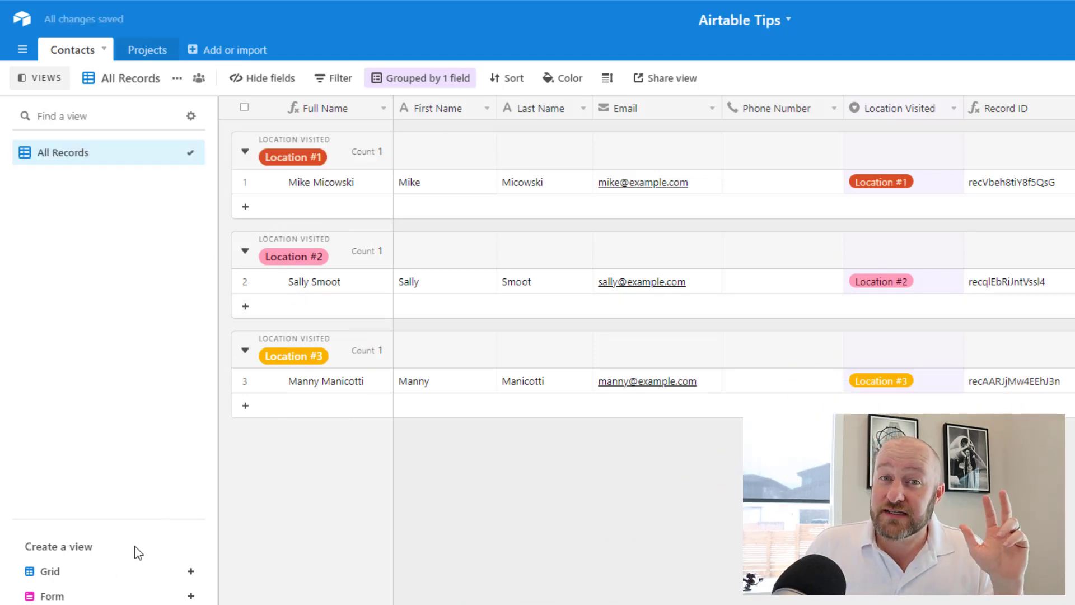
pyautogui.click(113, 571)
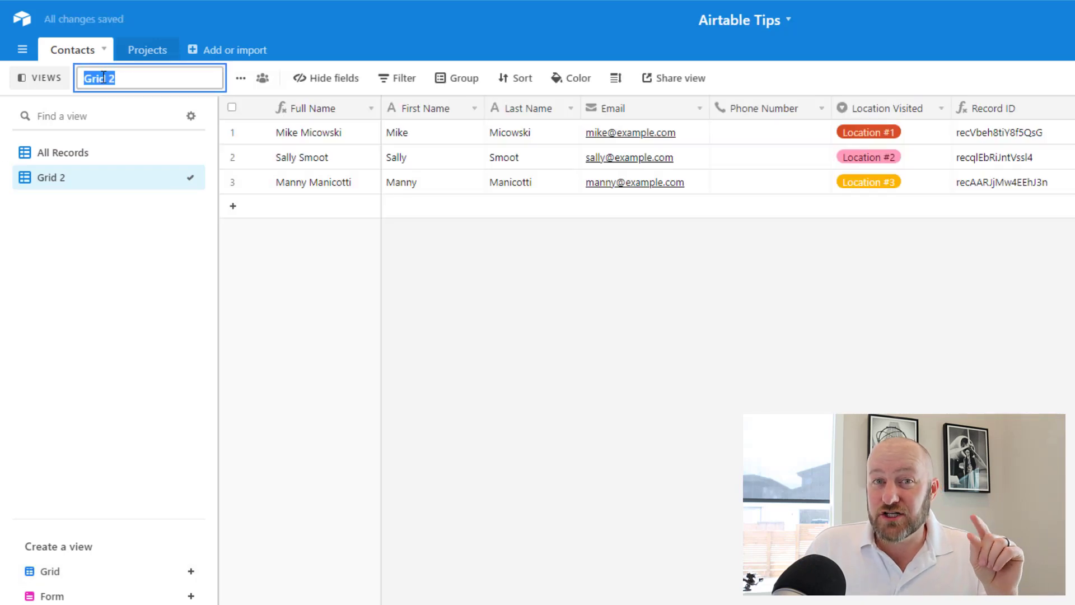
pyautogui.write('Location #1')
pyautogui.press('Return')
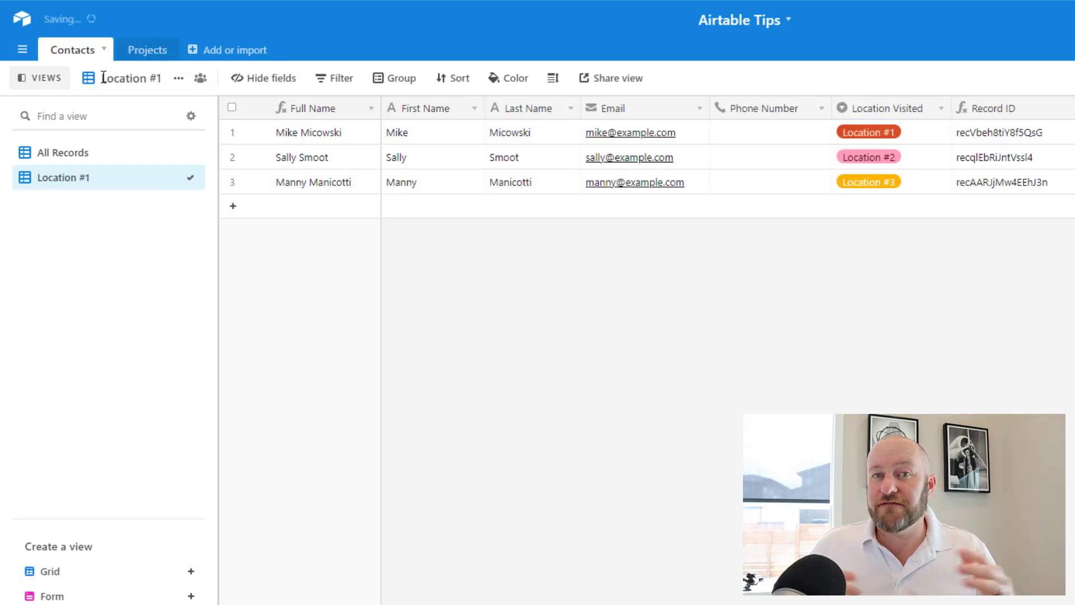
# Step: Filter Location #1 to Location Visited is Location #1, then duplicate the view
pyautogui.click(343, 89)
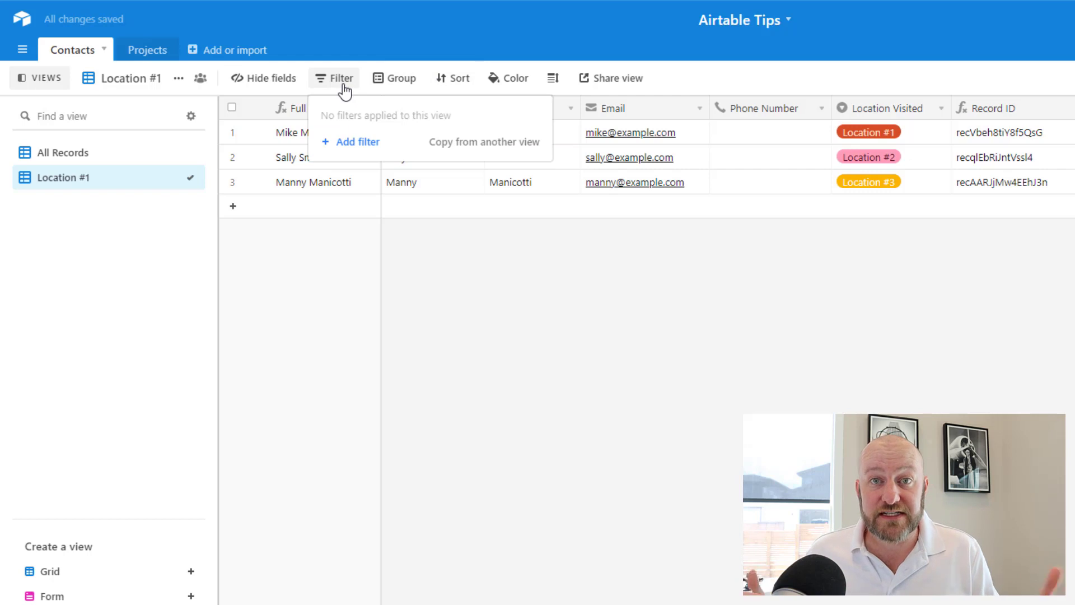
pyautogui.click(354, 144)
pyautogui.click(402, 120)
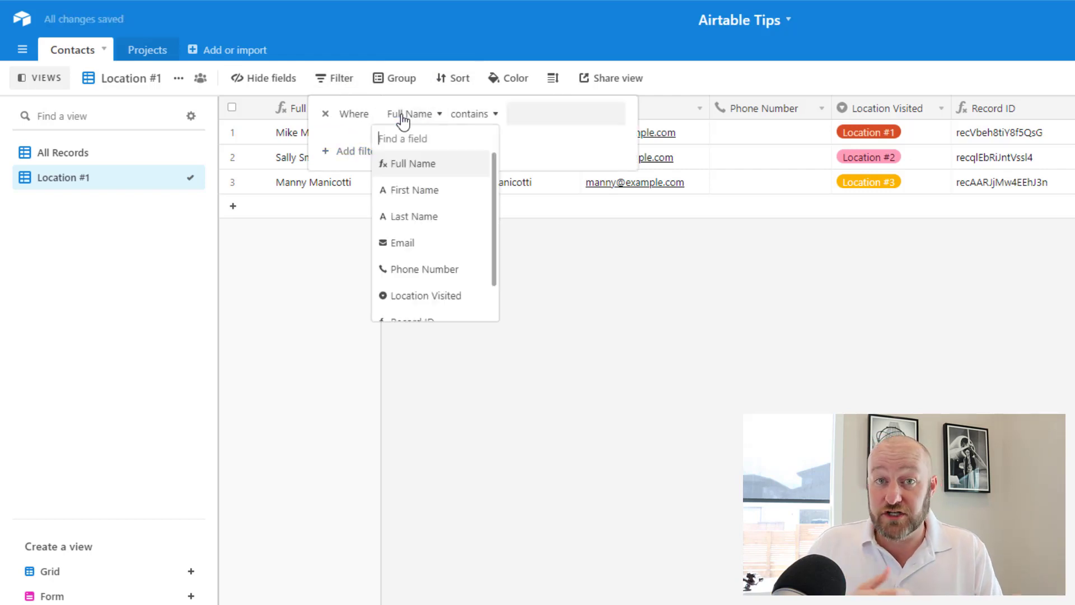
pyautogui.scroll(-1, 442, 263)
pyautogui.click(439, 292)
pyautogui.click(502, 124)
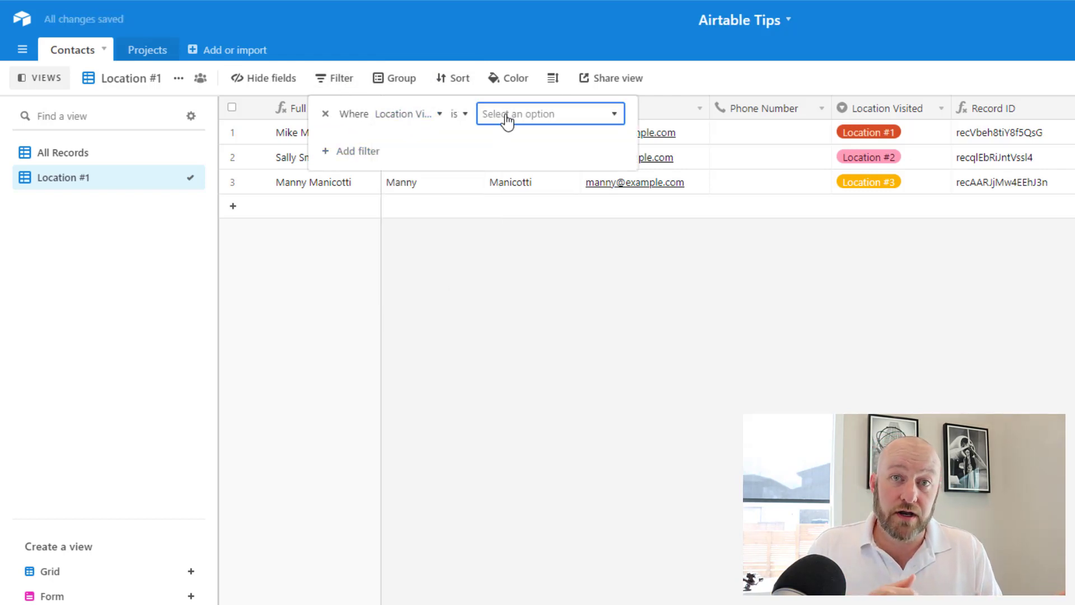
pyautogui.click(507, 163)
pyautogui.click(606, 396)
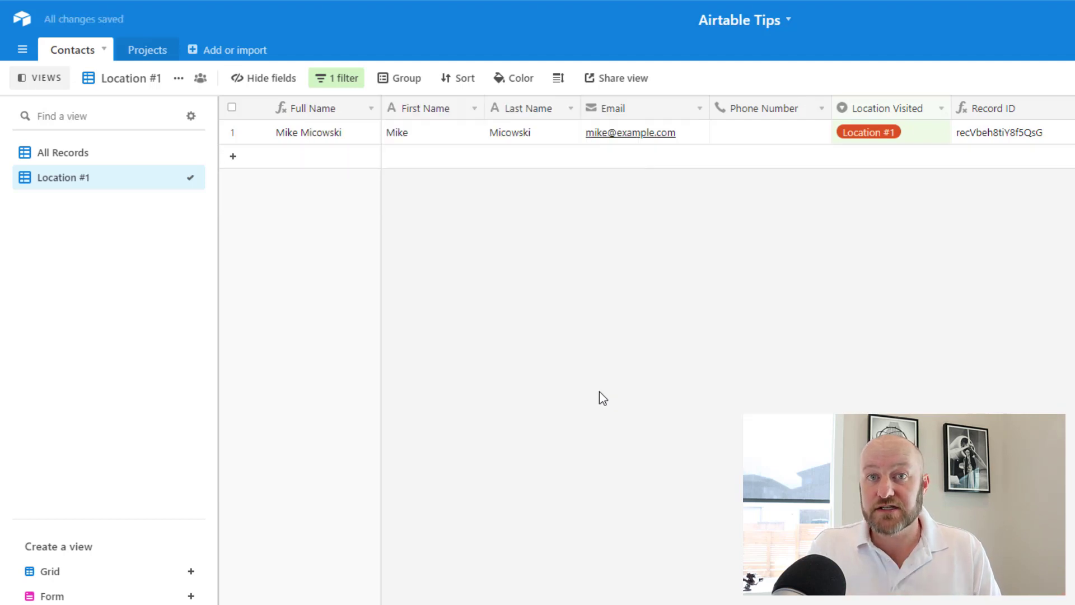
pyautogui.click(179, 78)
pyautogui.click(227, 168)
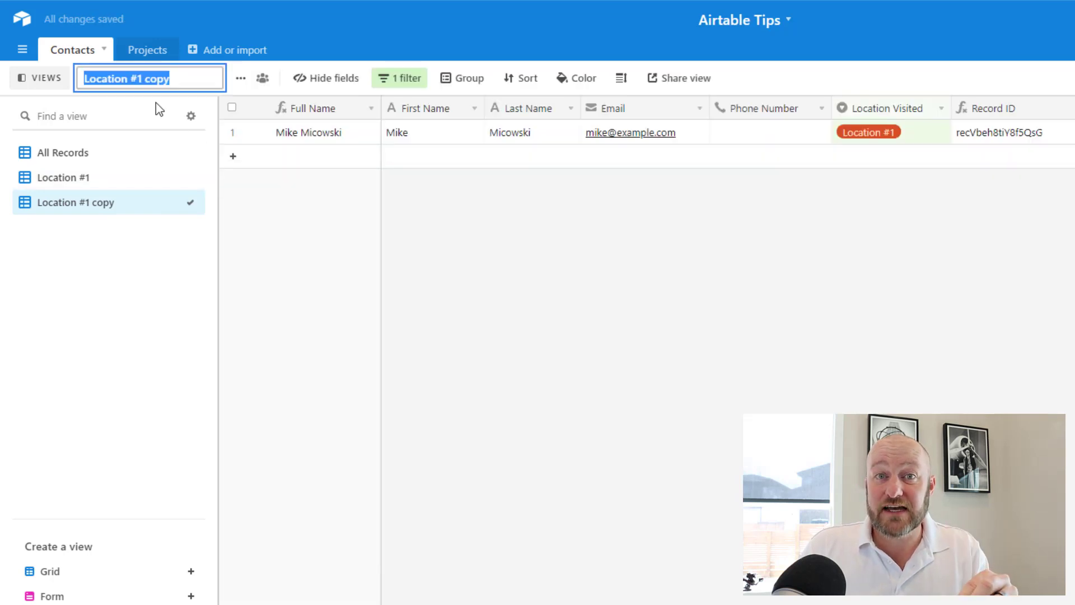
# Step: Rename the copy to Location #2 and change its filter to Location #2
pyautogui.write('Location #2')
pyautogui.press('Return')
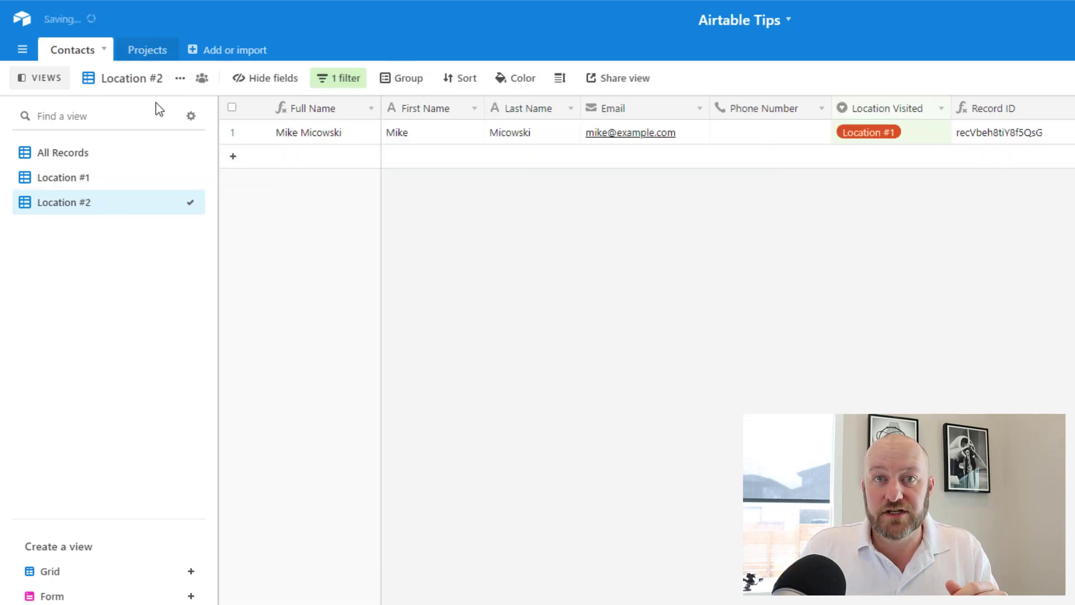
pyautogui.click(339, 82)
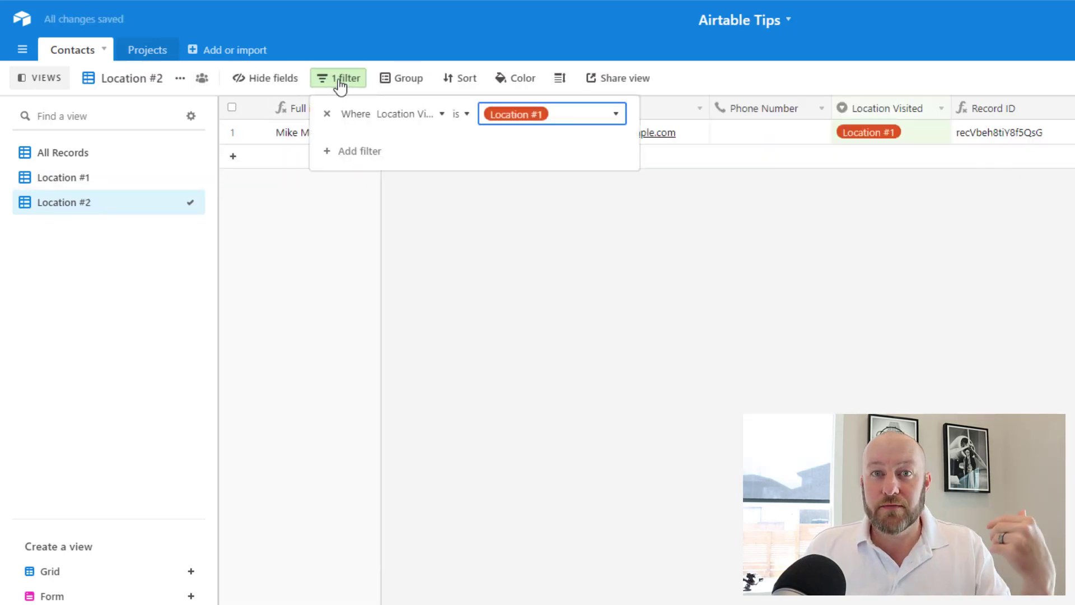
pyautogui.click(569, 124)
pyautogui.click(543, 190)
pyautogui.click(497, 369)
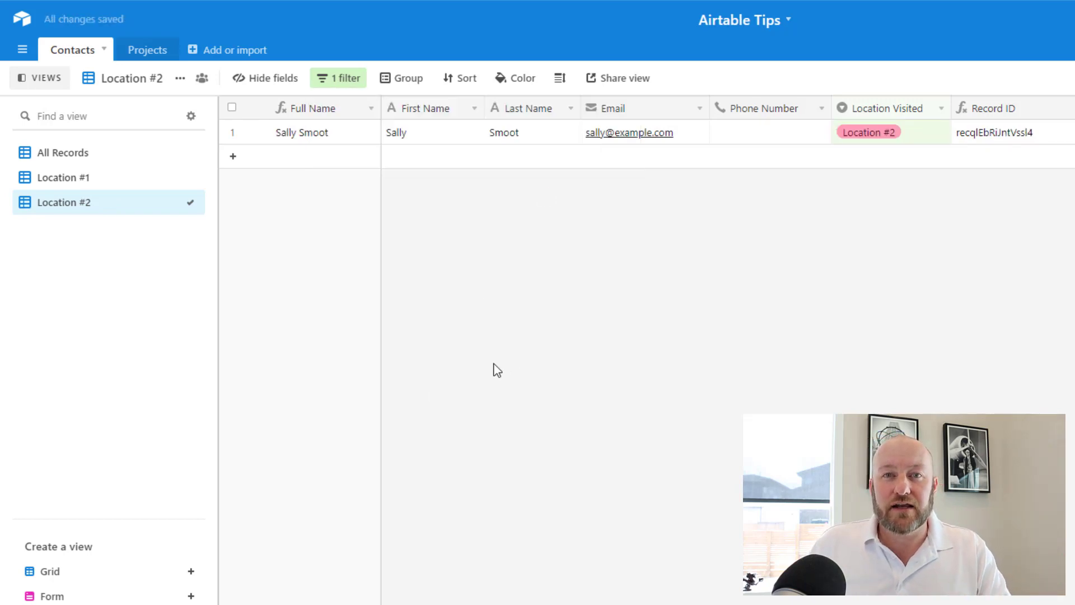
# Step: Duplicate it as Location #3 with its filter set to Location #3
pyautogui.click(182, 79)
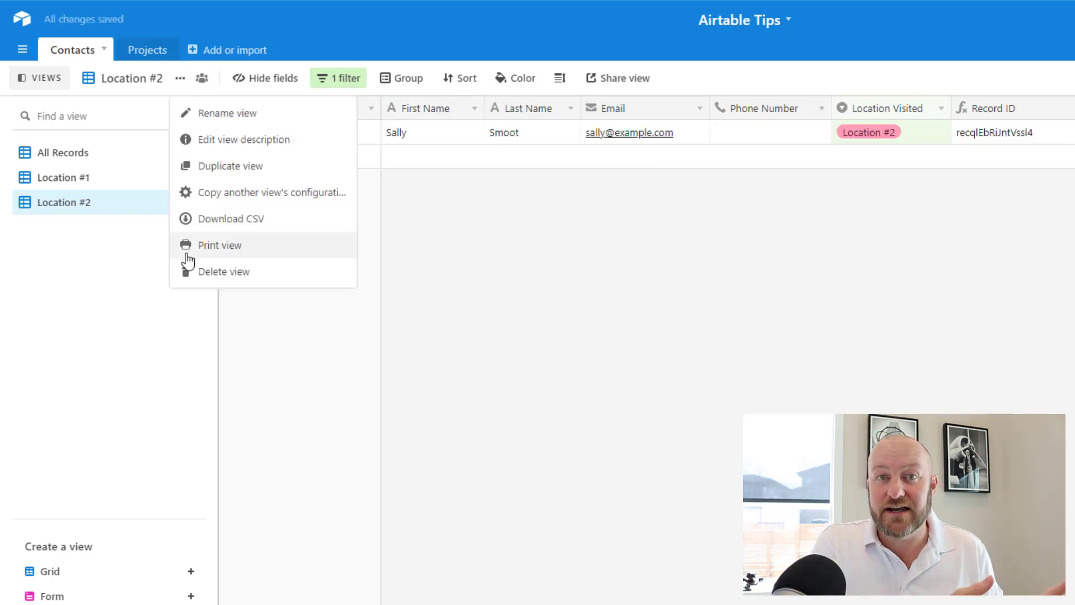
pyautogui.click(216, 166)
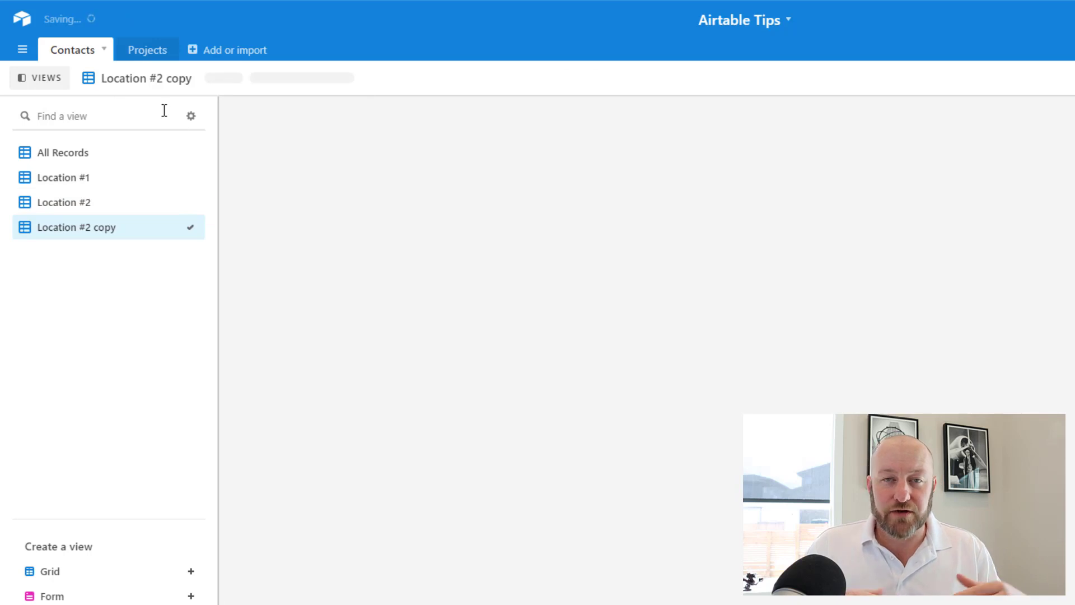
pyautogui.write('Location #')
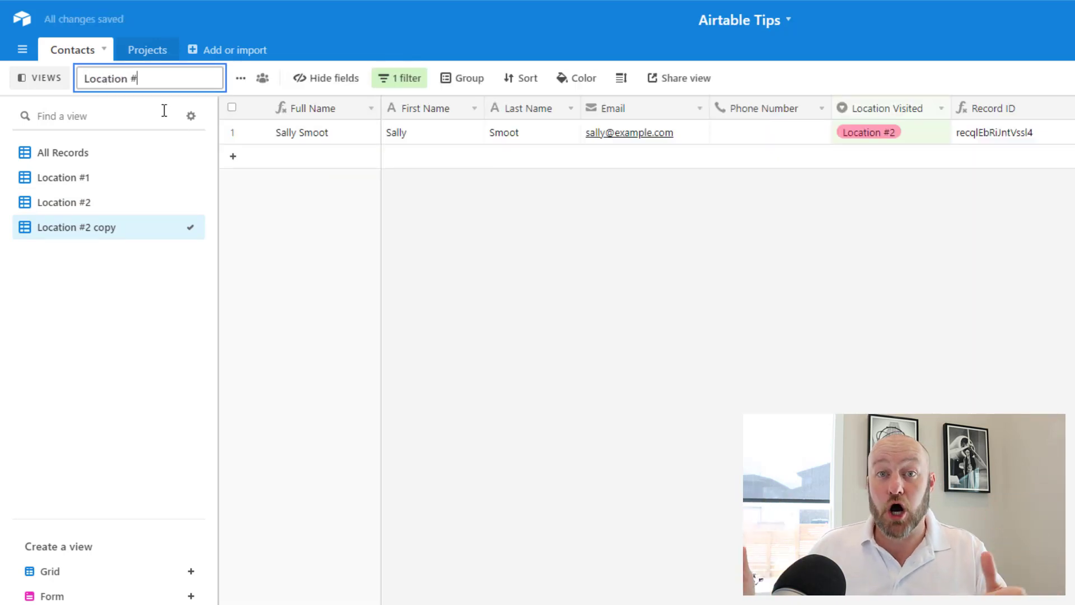
pyautogui.press('Return')
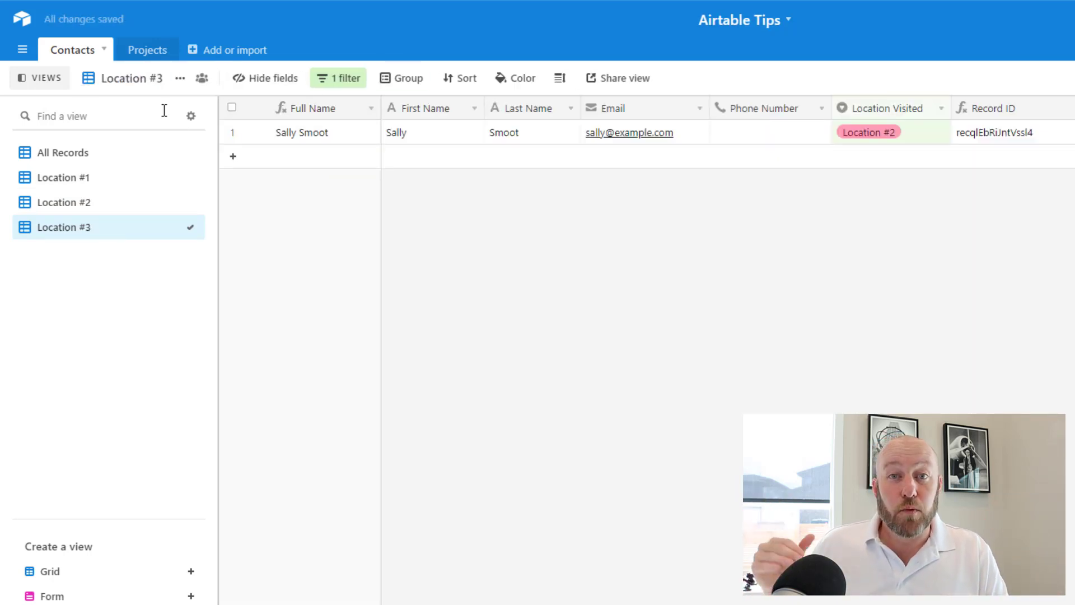
pyautogui.click(327, 84)
pyautogui.click(490, 120)
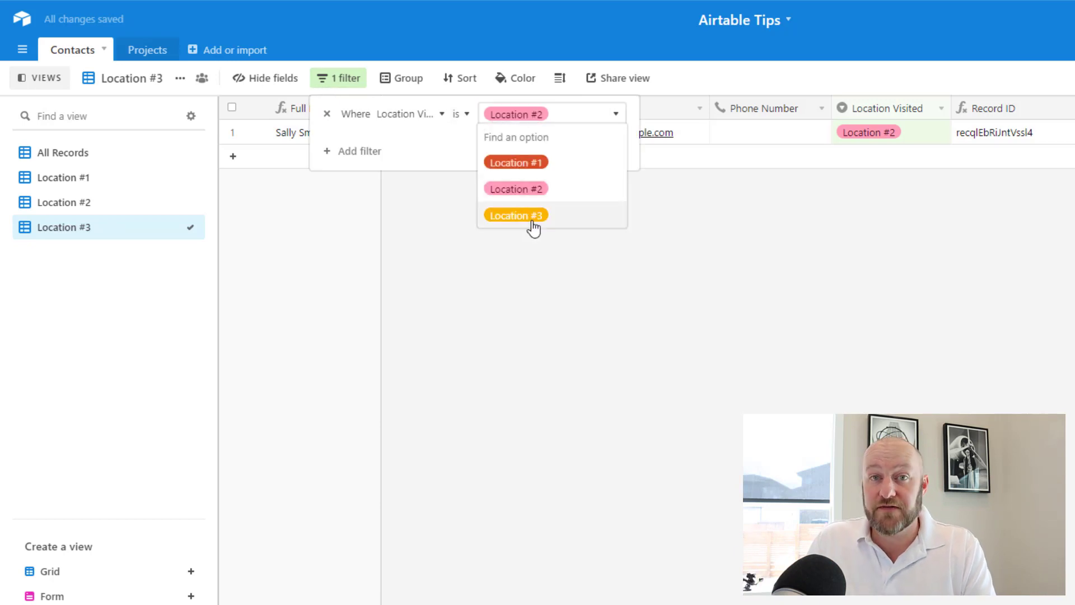
pyautogui.click(527, 214)
pyautogui.click(475, 447)
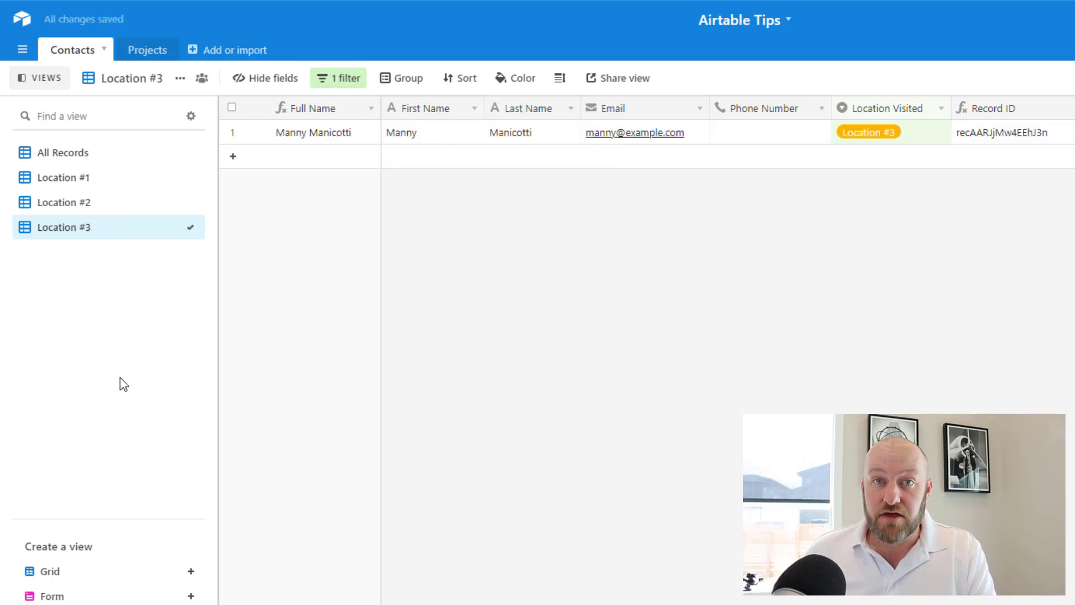
pyautogui.click(65, 162)
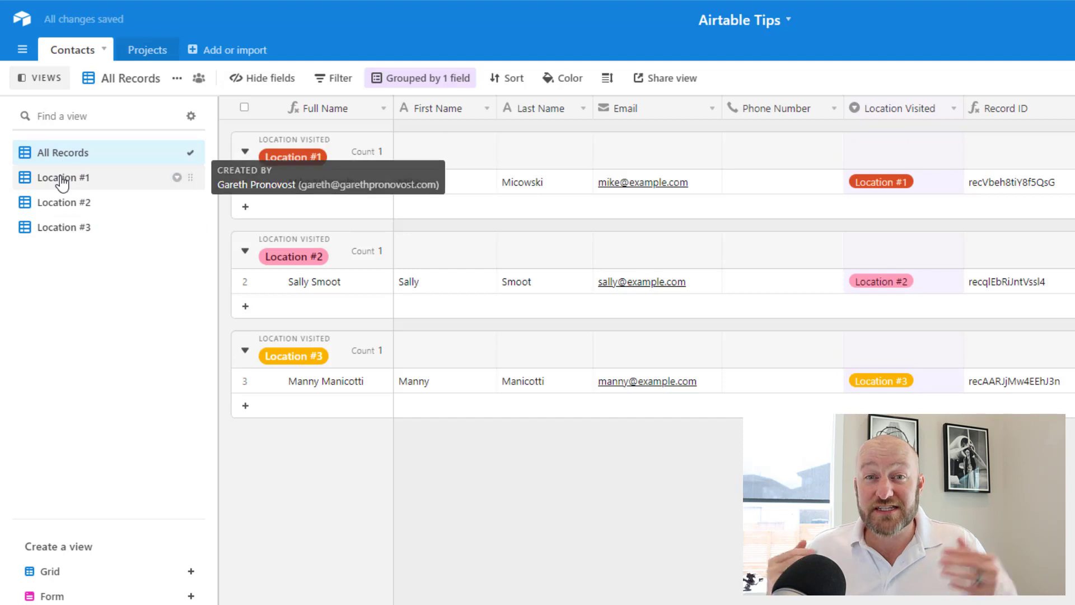
pyautogui.click(62, 178)
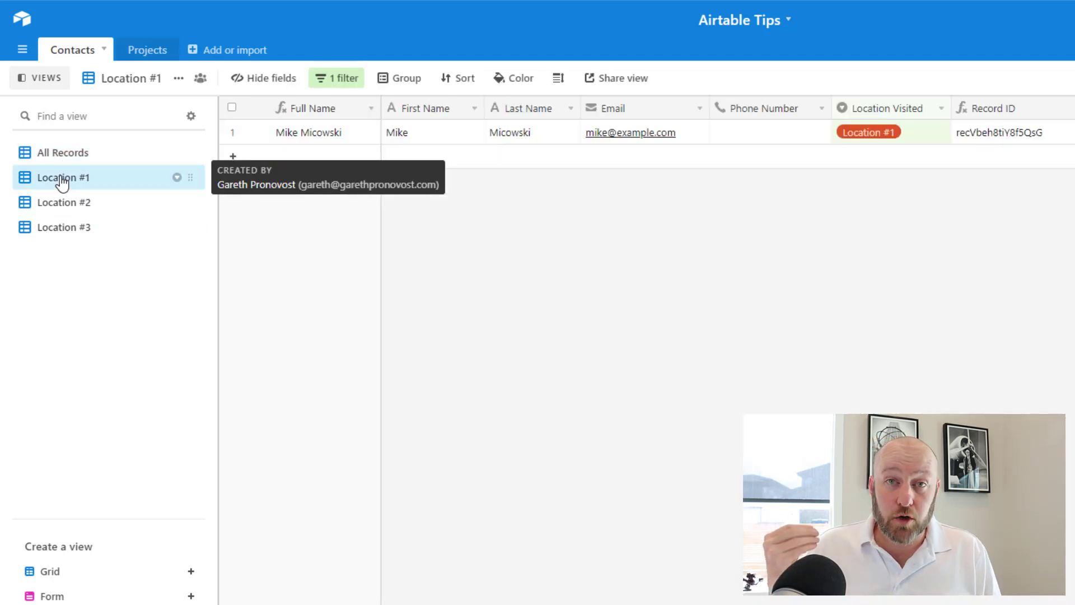
pyautogui.click(59, 204)
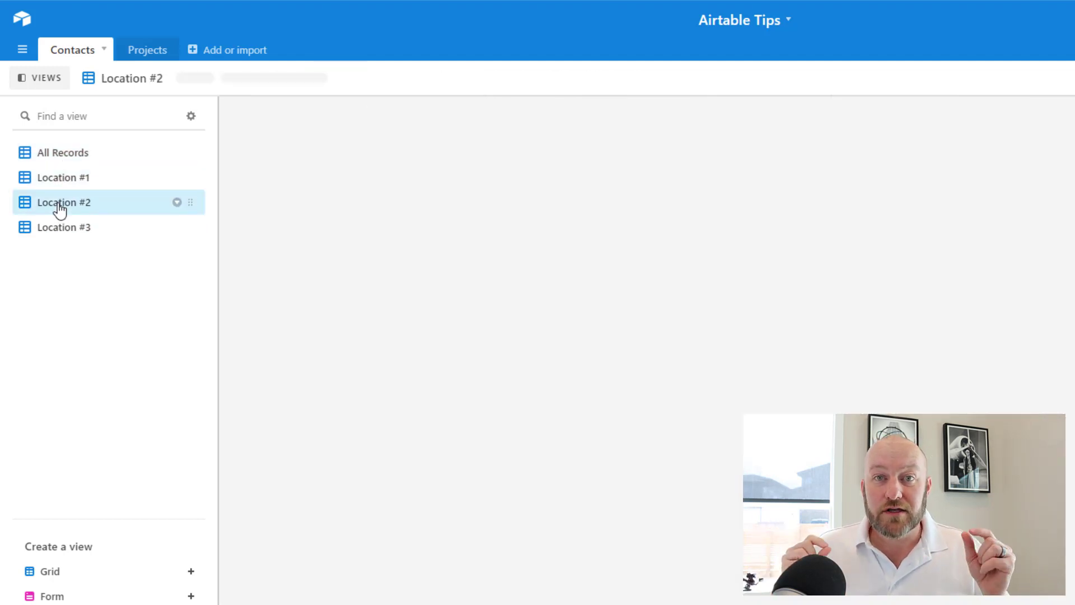
pyautogui.click(60, 230)
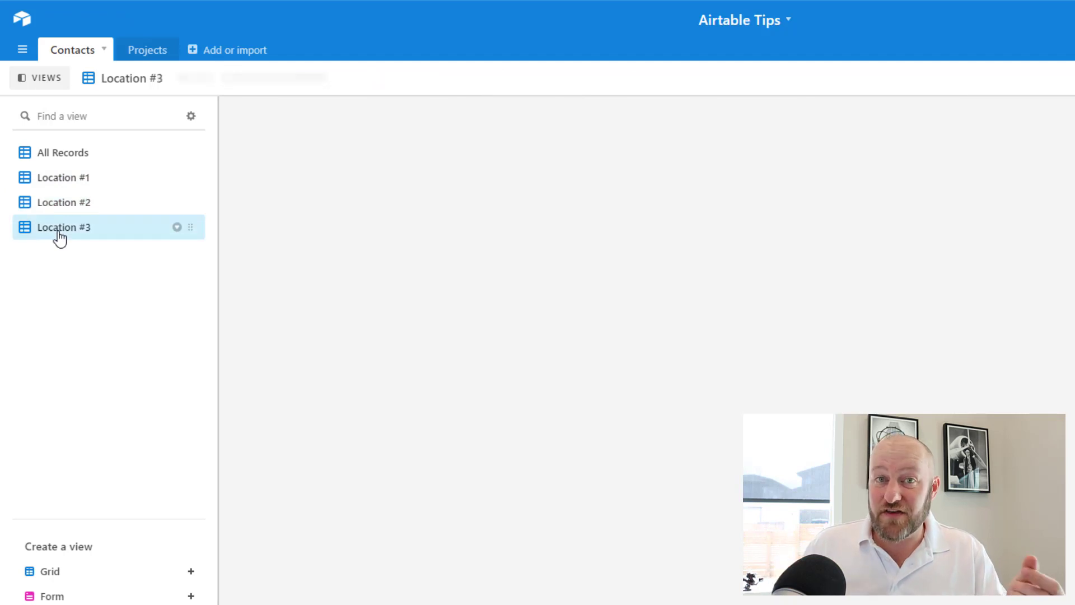
pyautogui.click(63, 154)
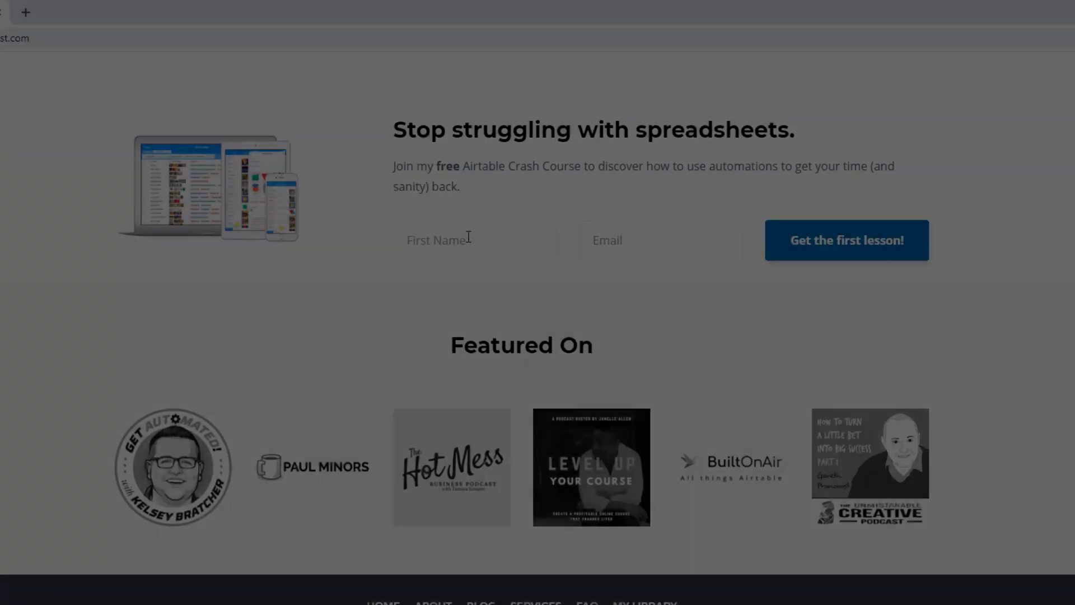
# Step: Fill in the crash course form's first name and e-mail fields
pyautogui.click(468, 237)
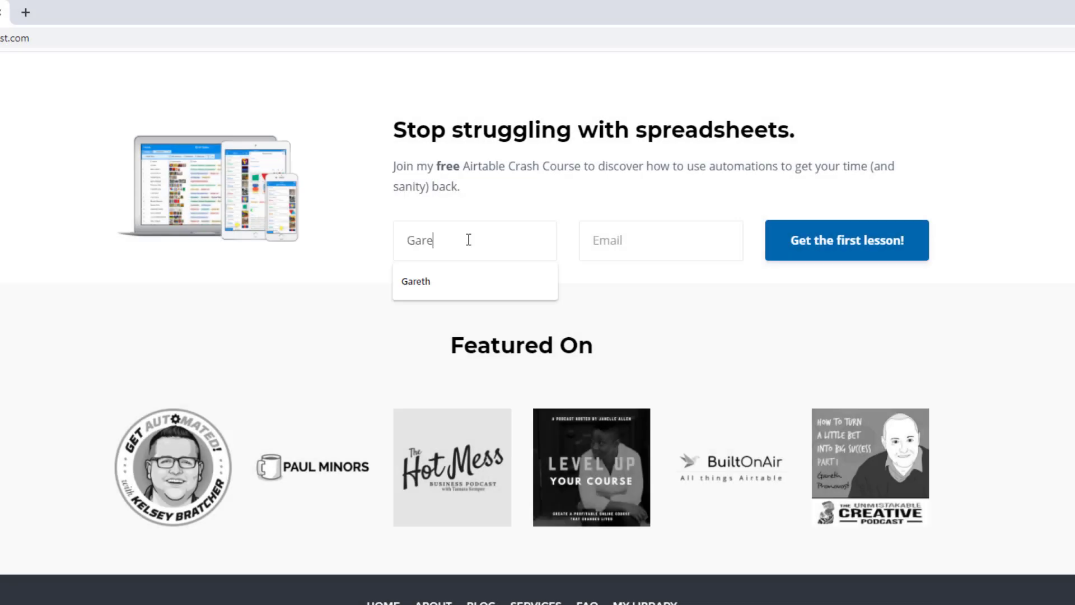
pyautogui.press('Tab')
pyautogui.write('garet')
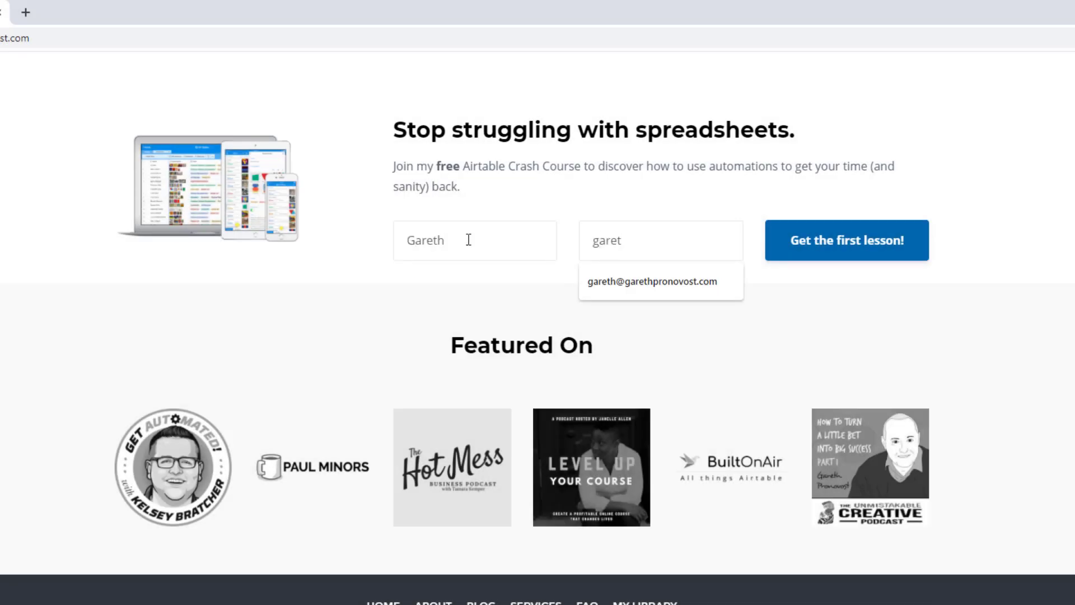
pyautogui.press('Down')
pyautogui.press('Return')
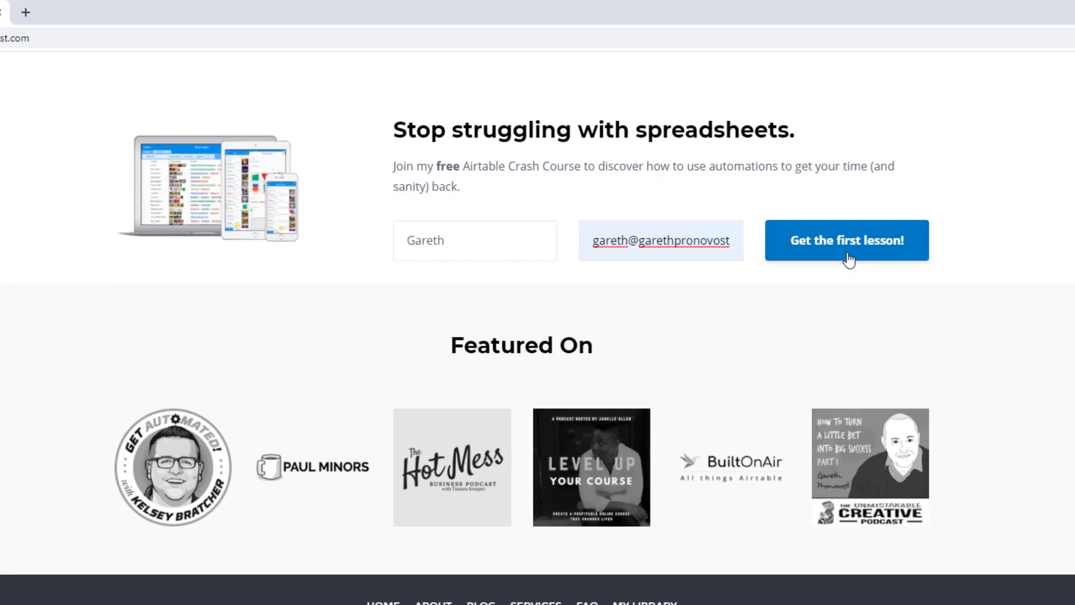
# Step: Open the Services page and scroll down to its three Airtable consulting options
pyautogui.scroll(20, 848, 258)
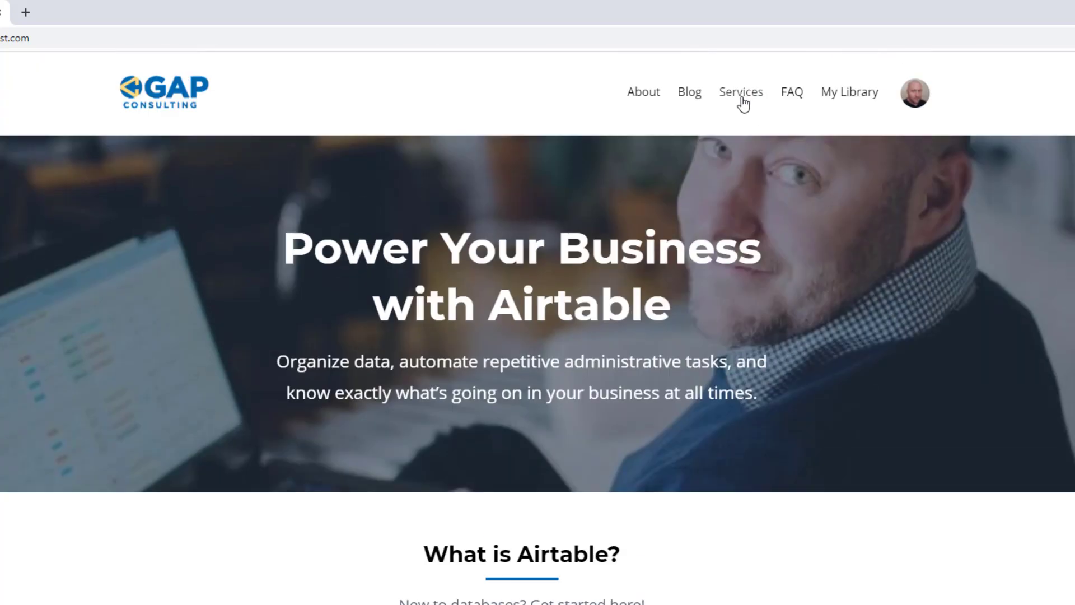
pyautogui.click(742, 98)
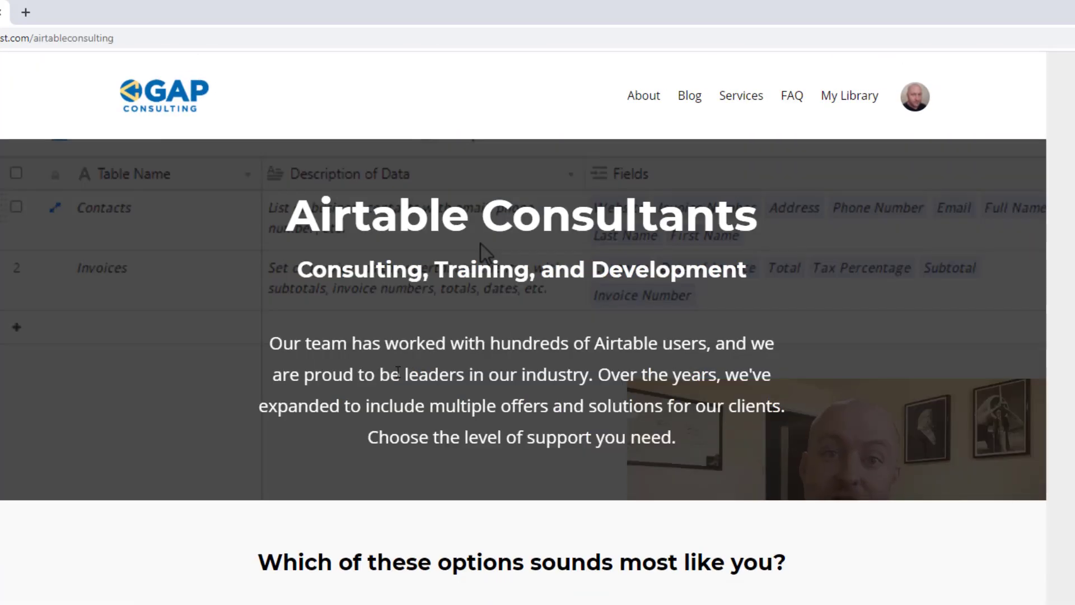
pyautogui.scroll(-8, 397, 374)
pyautogui.scroll(-3, 397, 374)
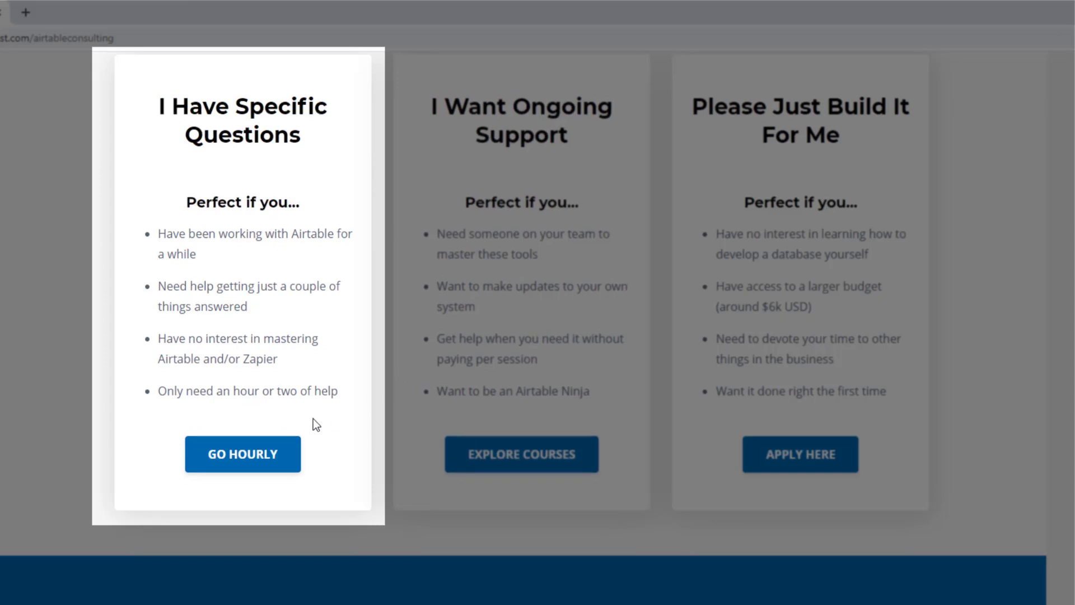